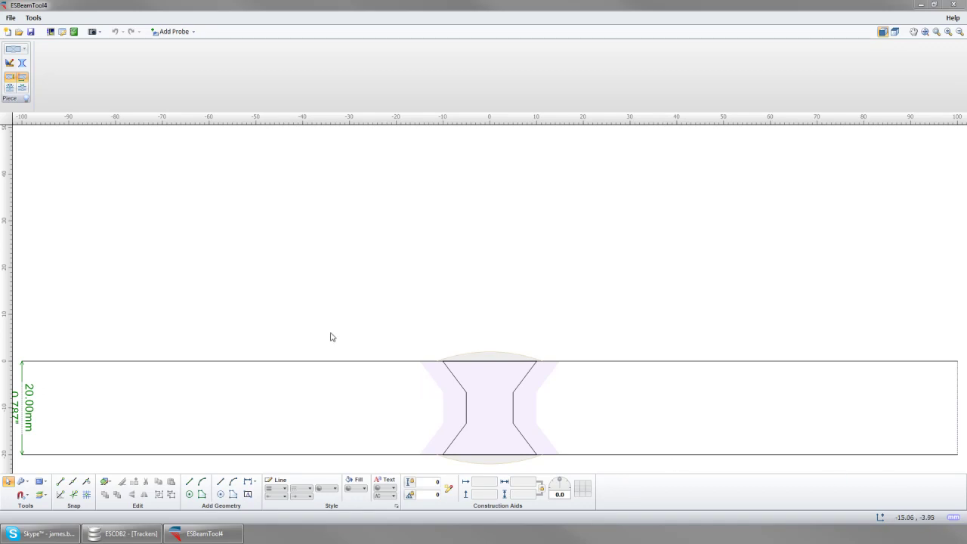
# Step: In Piece Configuration, set the plate to thickness 25, width 150 and length 200 mm
pyautogui.click(25, 49)
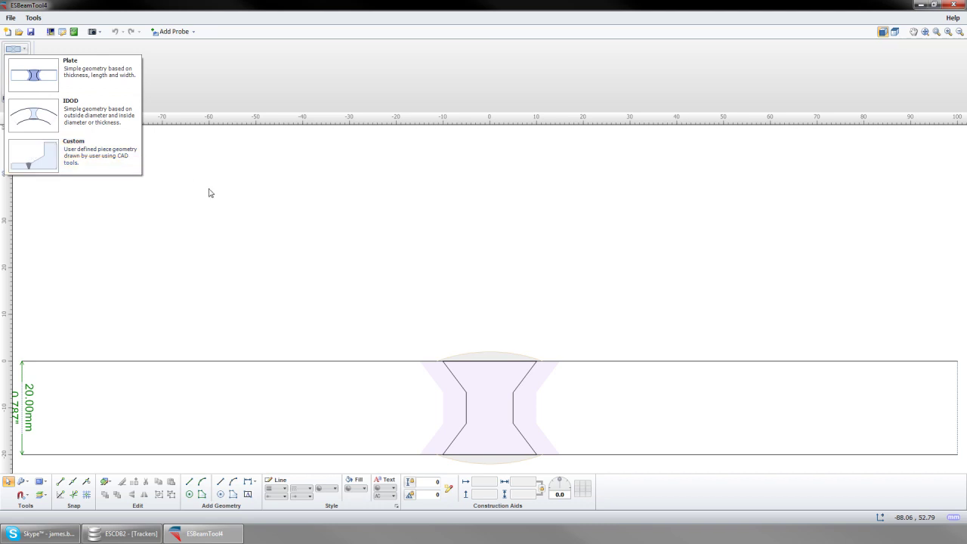
pyautogui.click(243, 240)
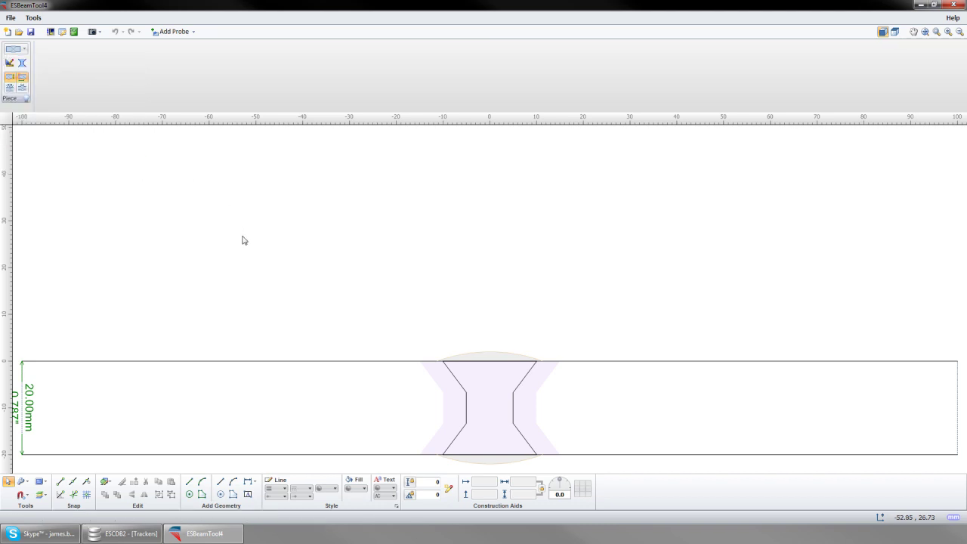
pyautogui.click(9, 63)
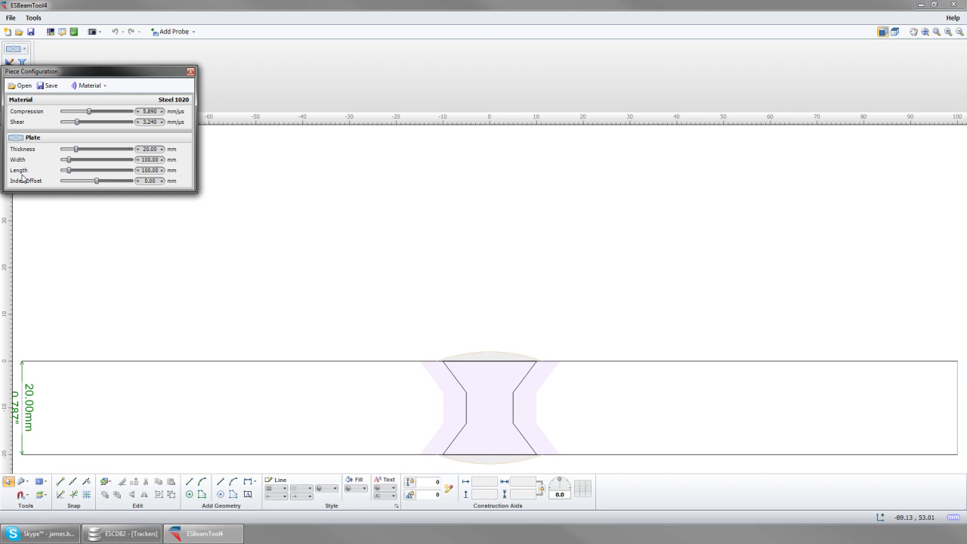
pyautogui.doubleClick(151, 149)
pyautogui.write('25')
pyautogui.doubleClick(148, 161)
pyautogui.write('150')
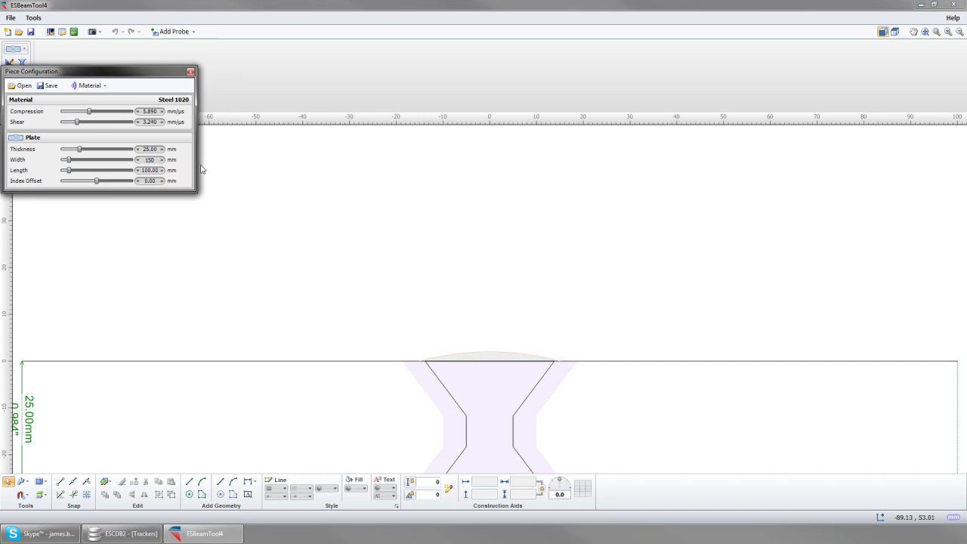
pyautogui.click(210, 166)
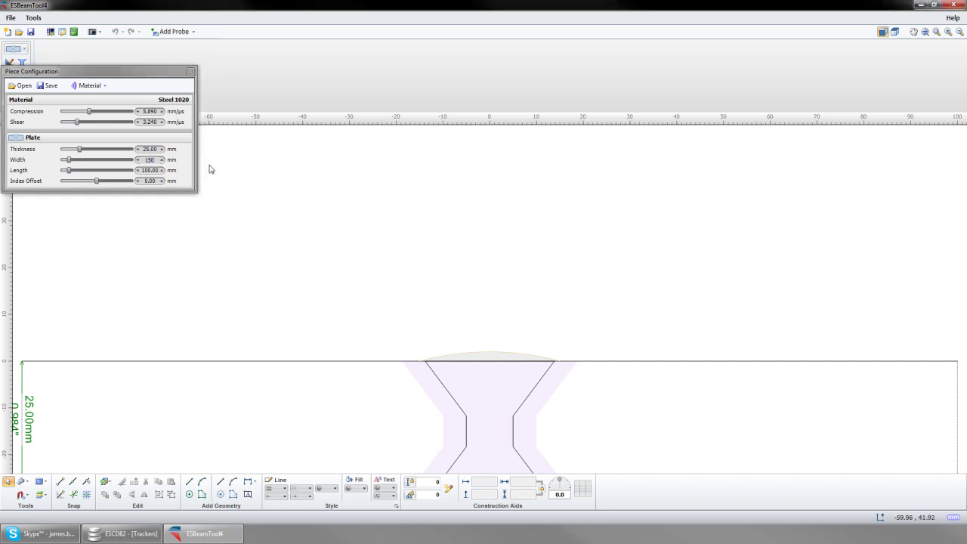
pyautogui.doubleClick(152, 171)
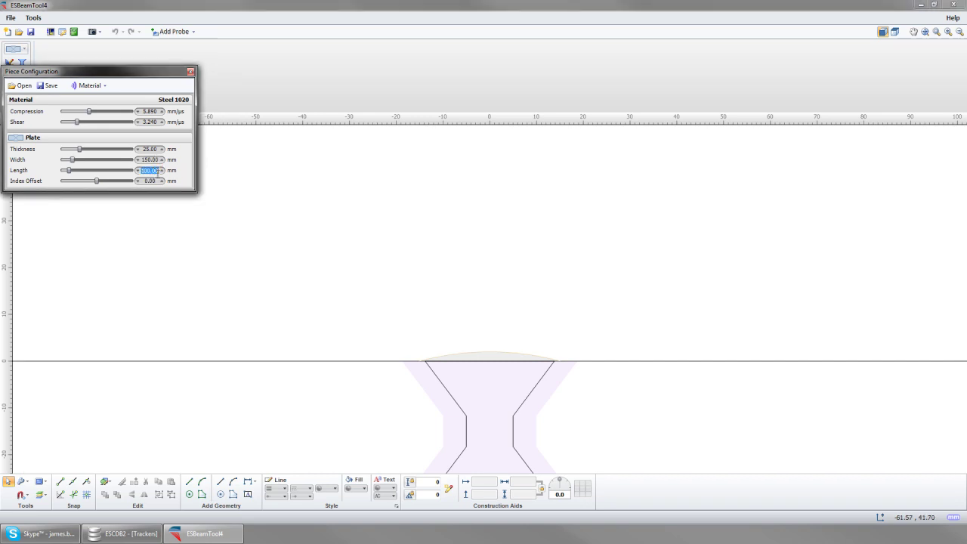
pyautogui.write('200')
pyautogui.click(245, 200)
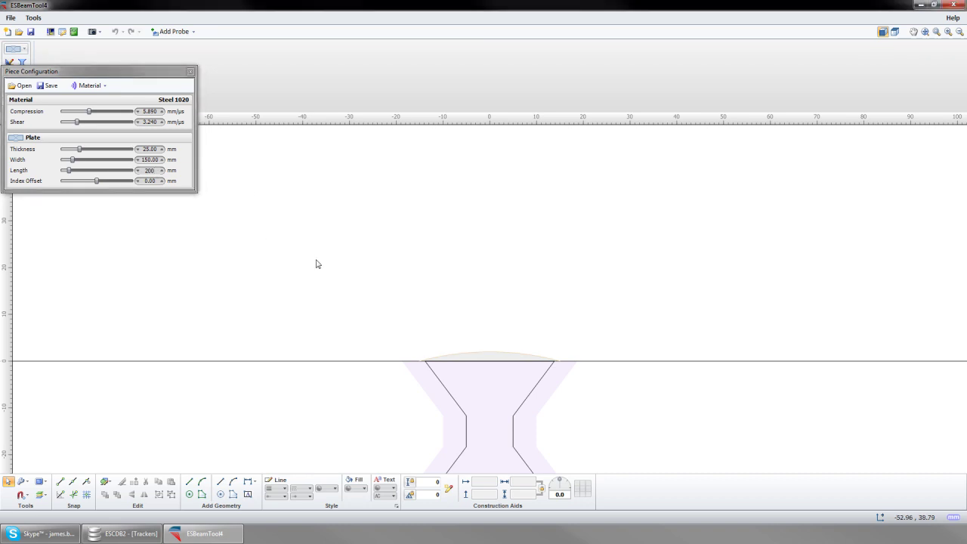
# Step: Reset the plate's index offset to 0 mm and close Piece Configuration
pyautogui.click(896, 32)
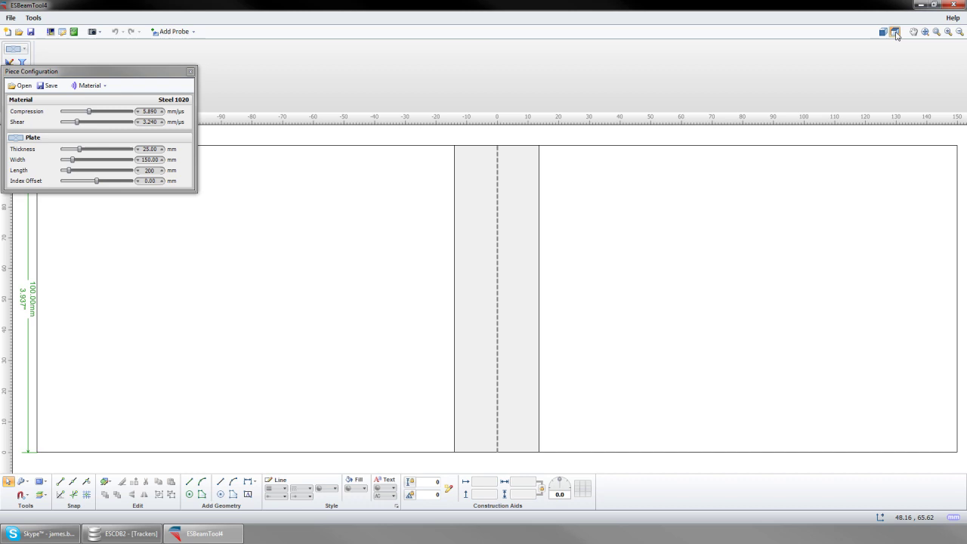
pyautogui.click(883, 31)
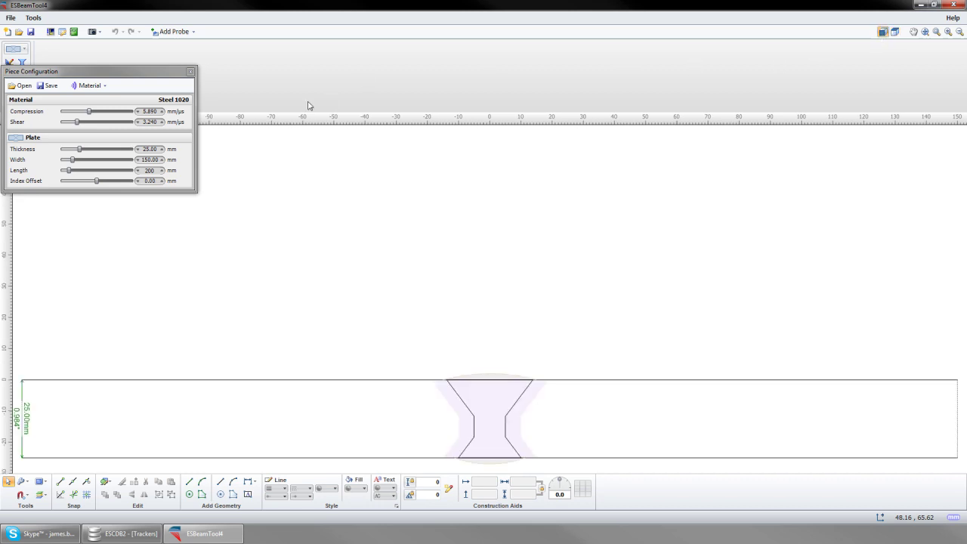
pyautogui.moveTo(97, 181); pyautogui.dragTo(89, 185)
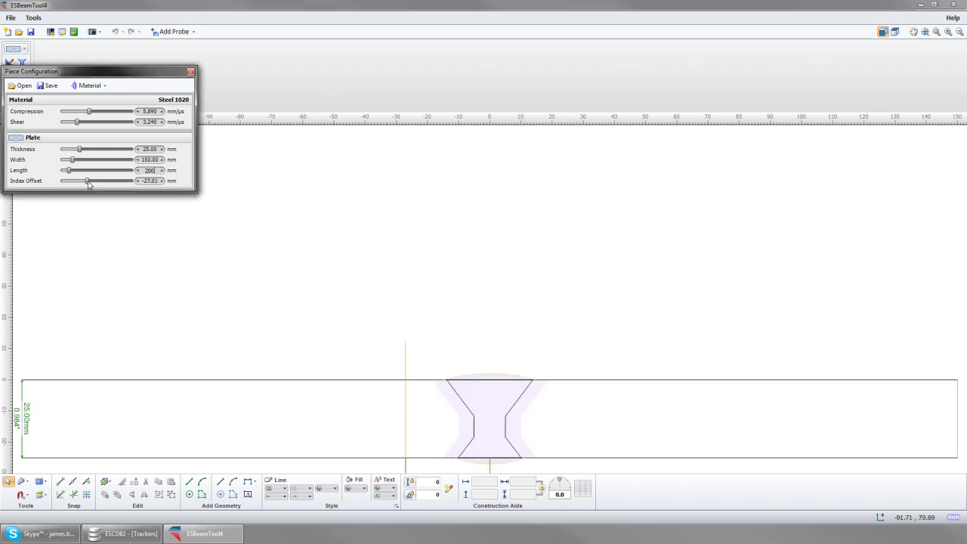
pyautogui.click(151, 182)
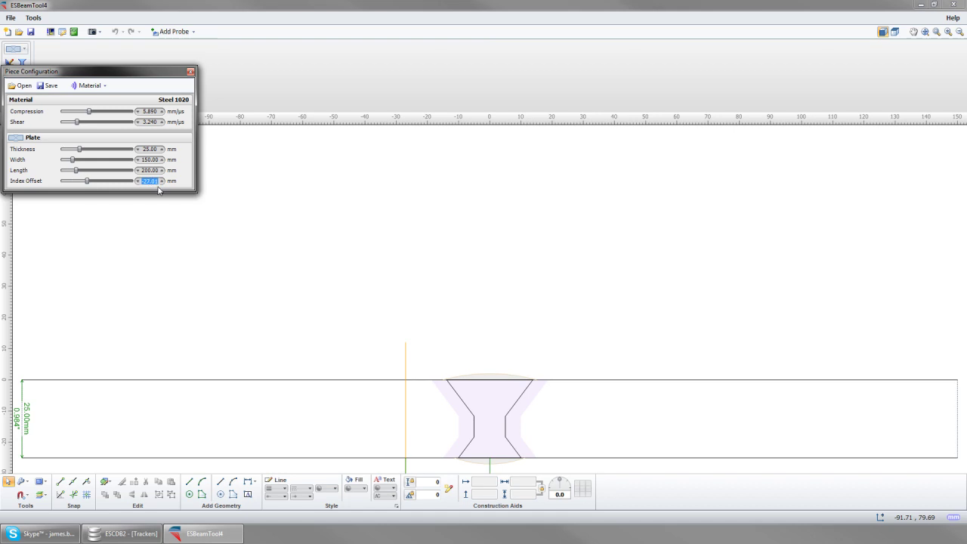
pyautogui.write('0')
pyautogui.press('Return')
pyautogui.click(191, 72)
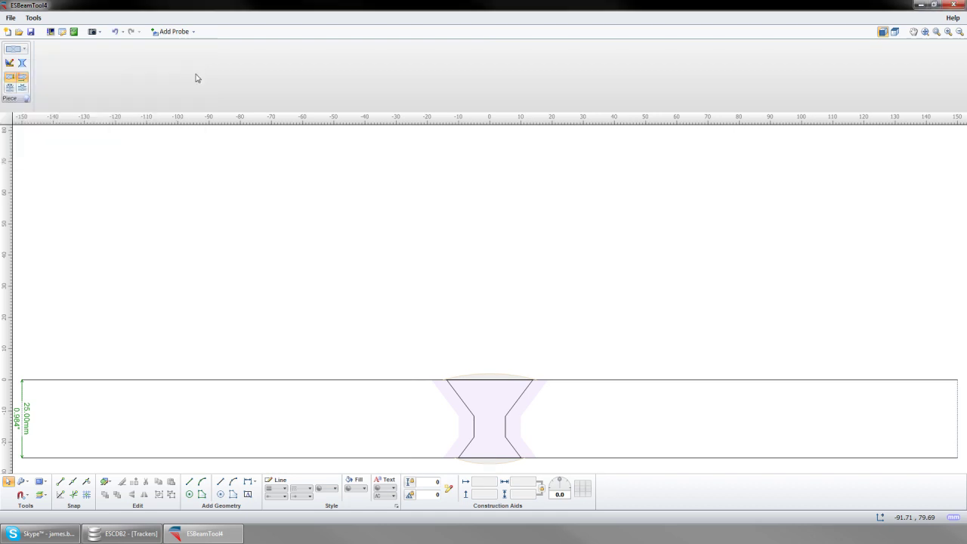
# Step: Switch the weld to J-Type Standard with a 13.82° upper fill angle and 3.73 mm root gap
pyautogui.click(22, 63)
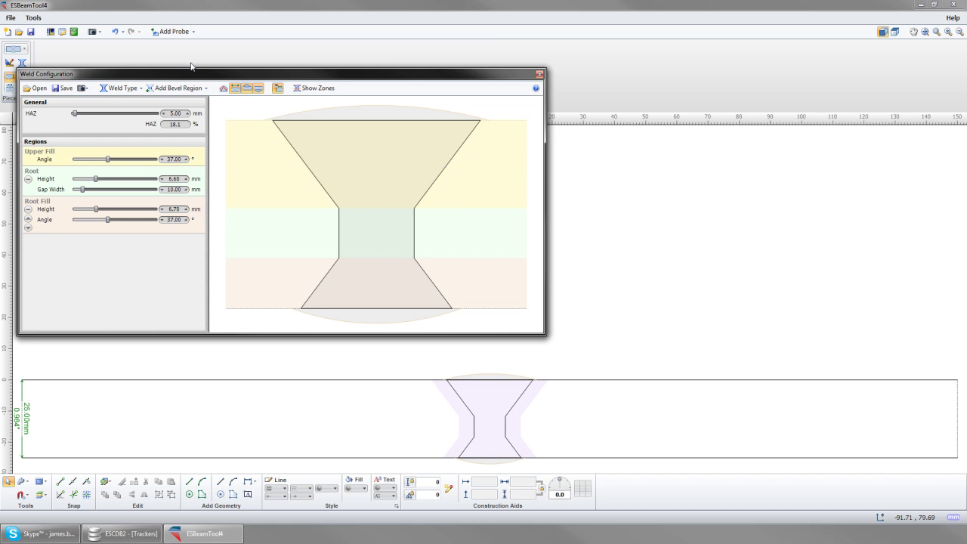
pyautogui.click(123, 88)
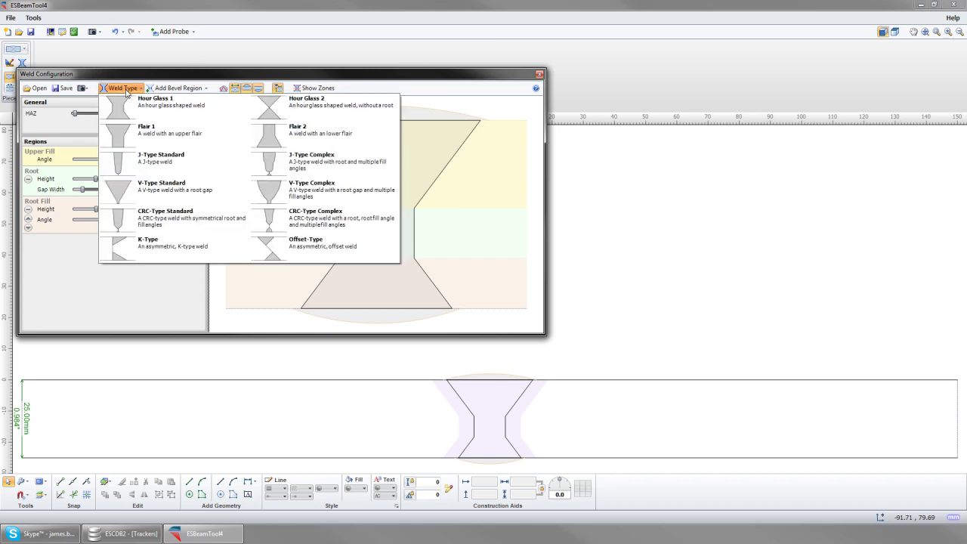
pyautogui.click(127, 163)
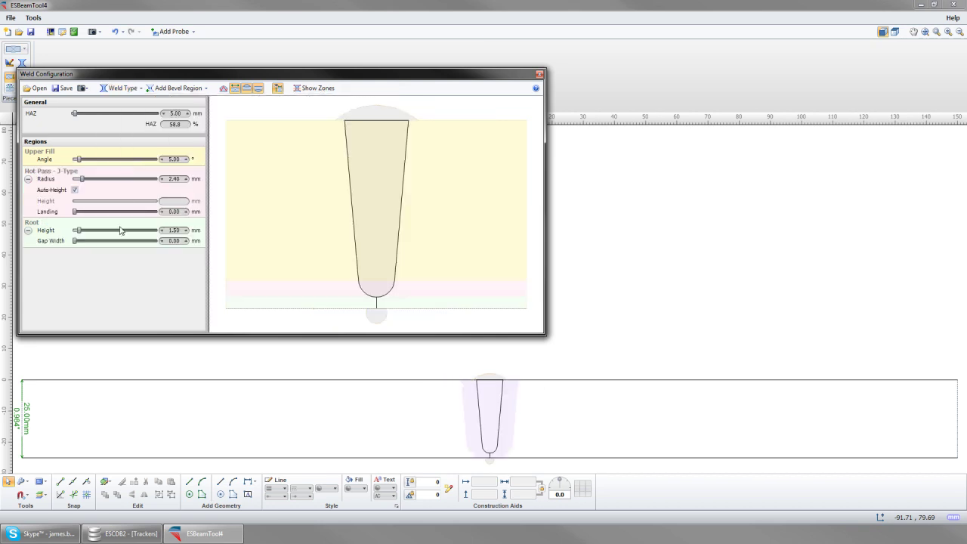
pyautogui.moveTo(80, 159); pyautogui.dragTo(88, 179)
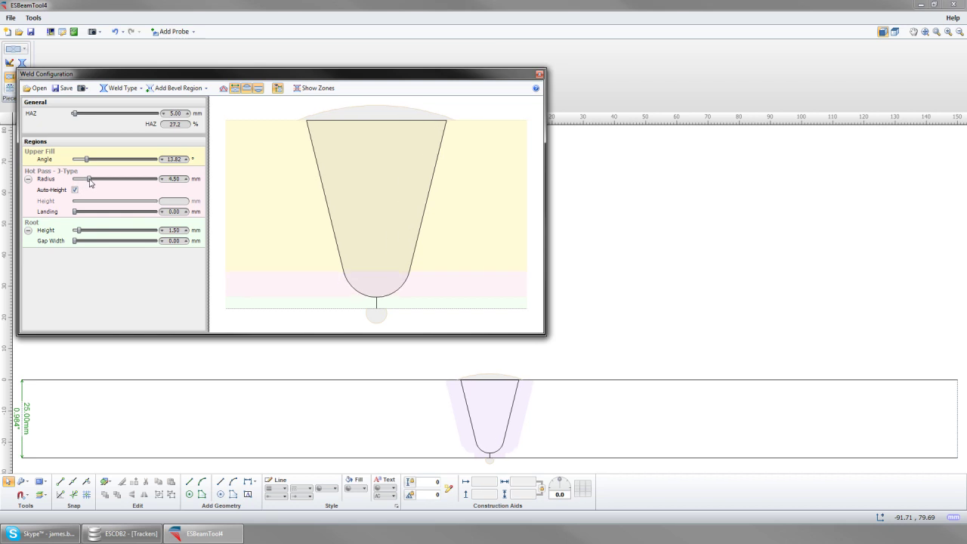
pyautogui.moveTo(76, 241); pyautogui.dragTo(78, 244)
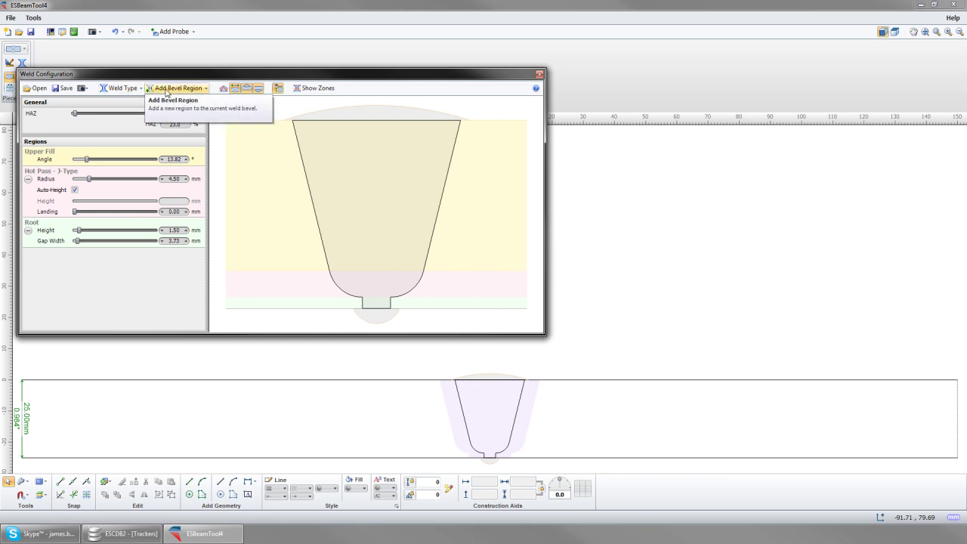
# Step: Add a 2.00 mm Root bevel region with a 1.00 mm gap width, then close Weld Configuration
pyautogui.click(167, 92)
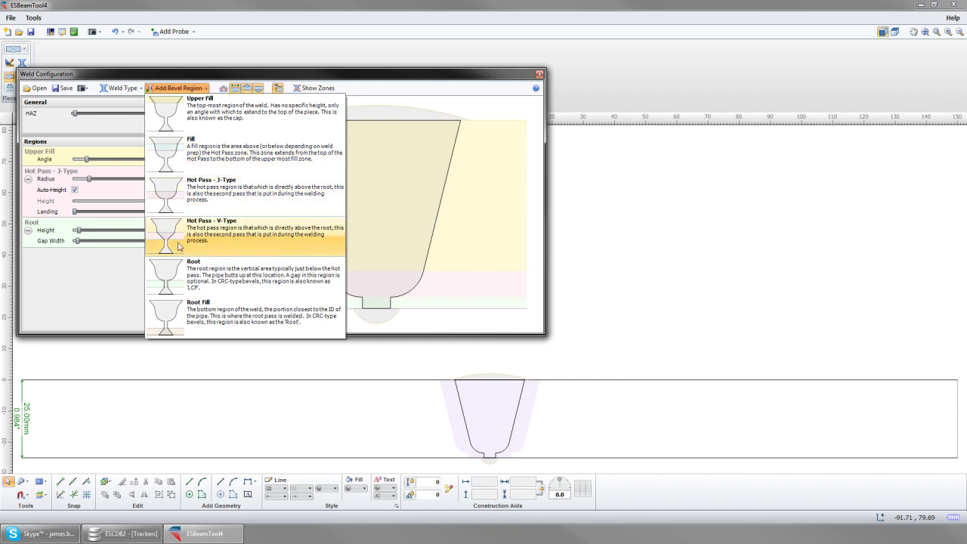
pyautogui.click(165, 278)
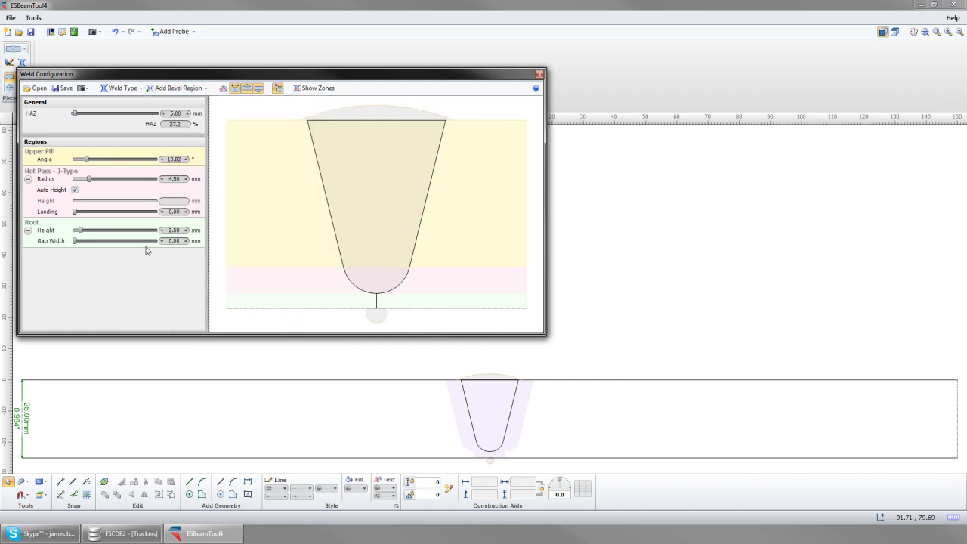
pyautogui.click(186, 242)
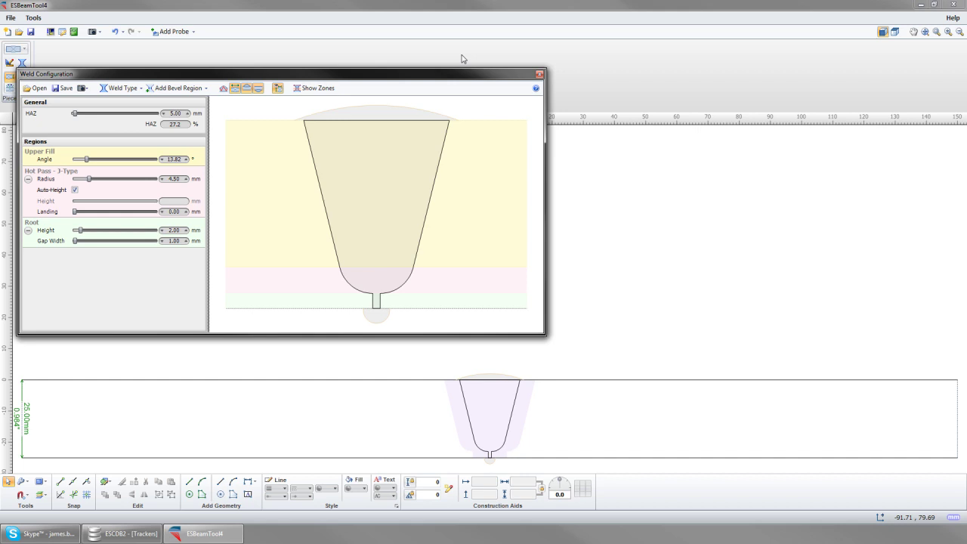
pyautogui.click(540, 75)
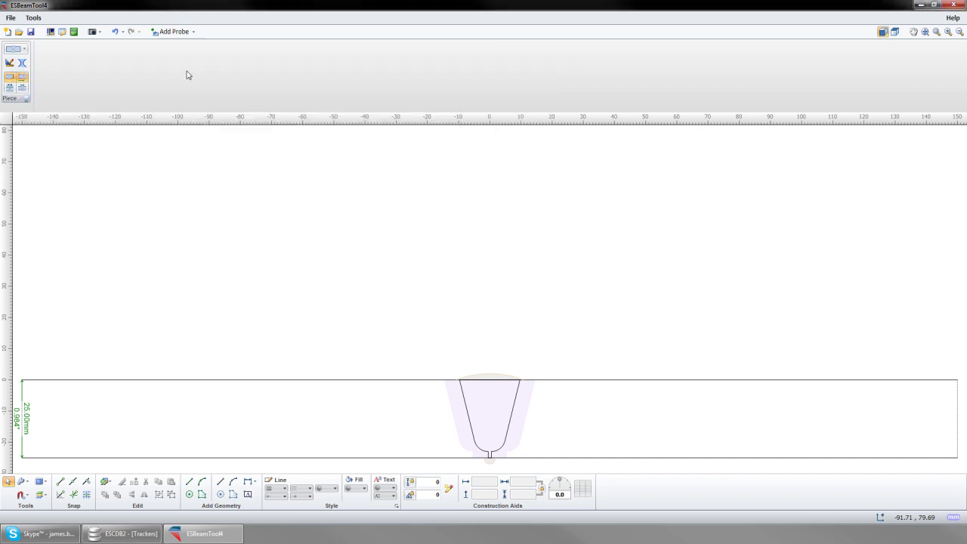
# Step: Add a Phased Array probe, placed 20 mm from the weld centreline
pyautogui.click(172, 32)
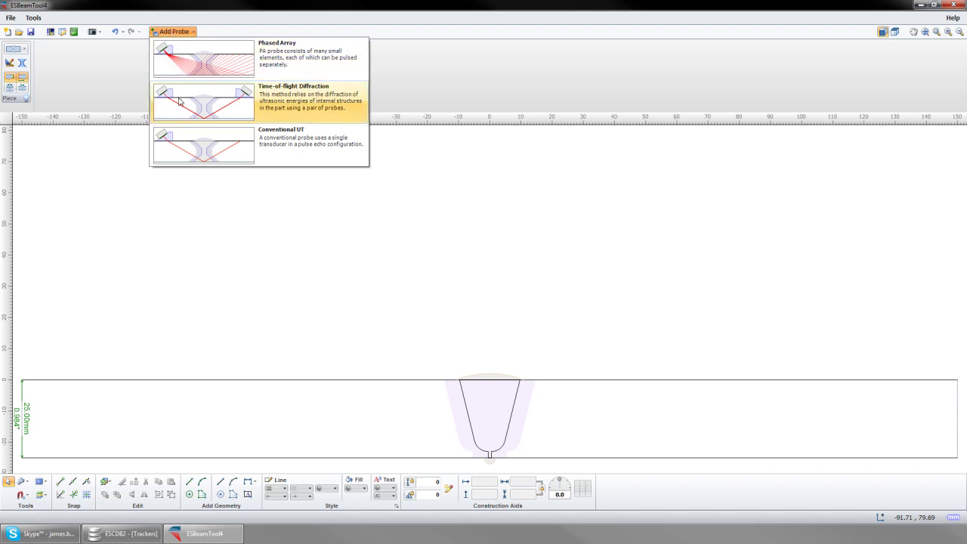
pyautogui.click(202, 68)
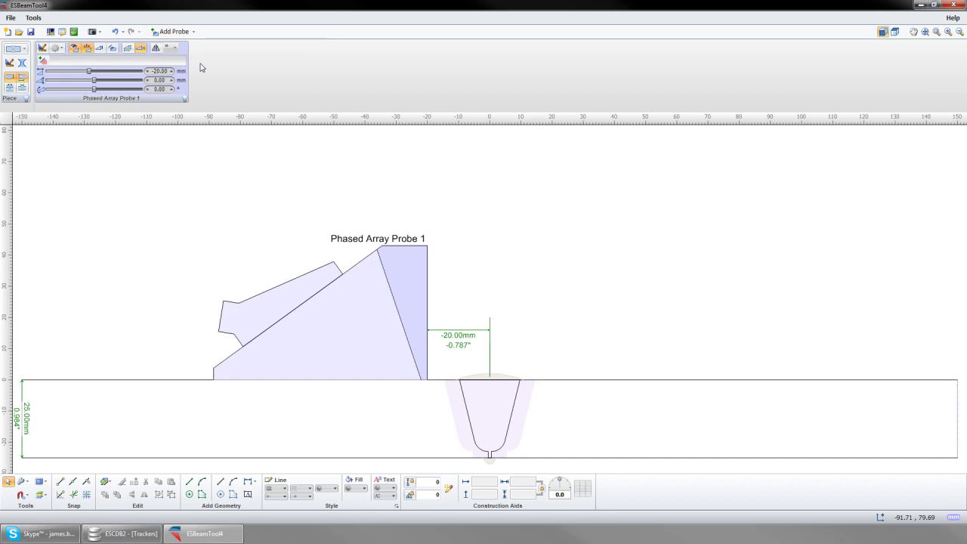
# Step: Open the probe's transducer catalog and filter for TotalElements Is 16
pyautogui.click(43, 49)
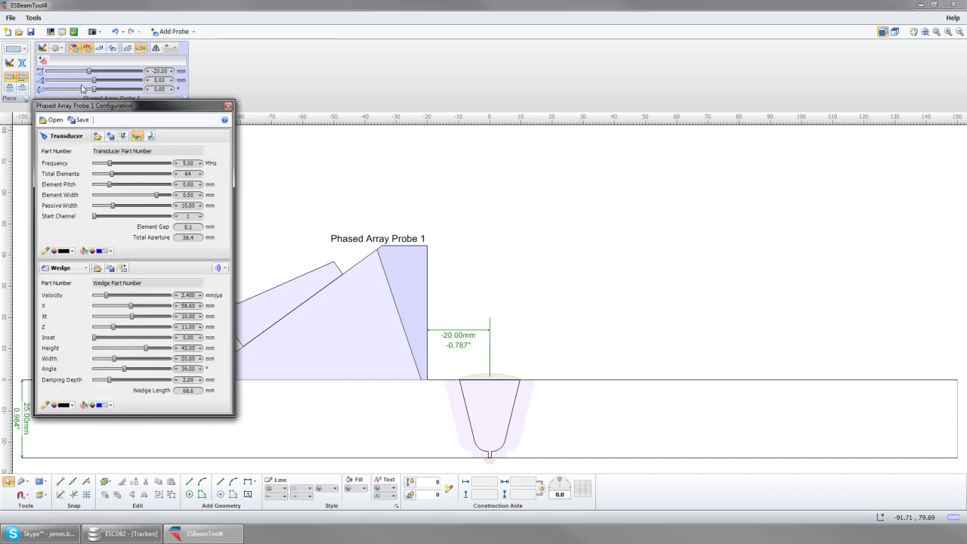
pyautogui.moveTo(110, 106); pyautogui.dragTo(360, 101)
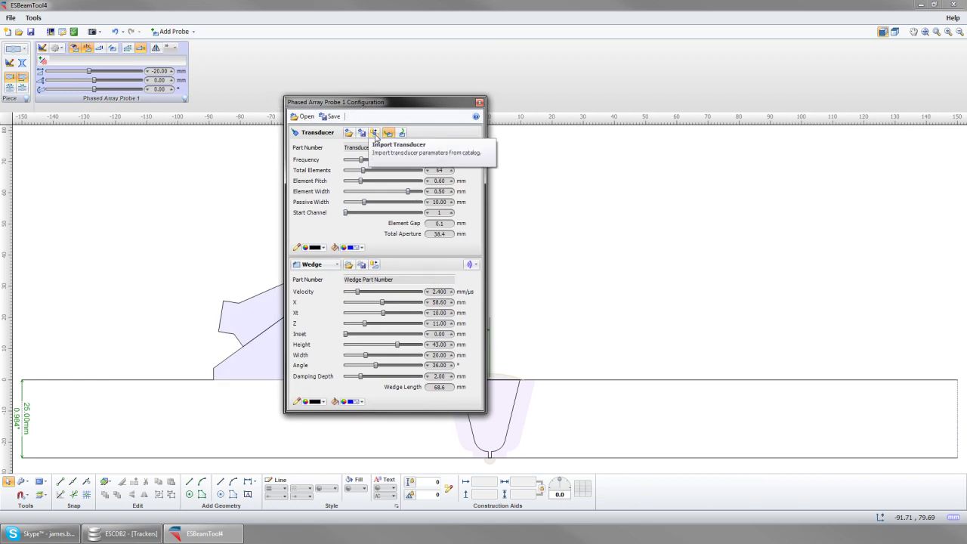
pyautogui.click(373, 134)
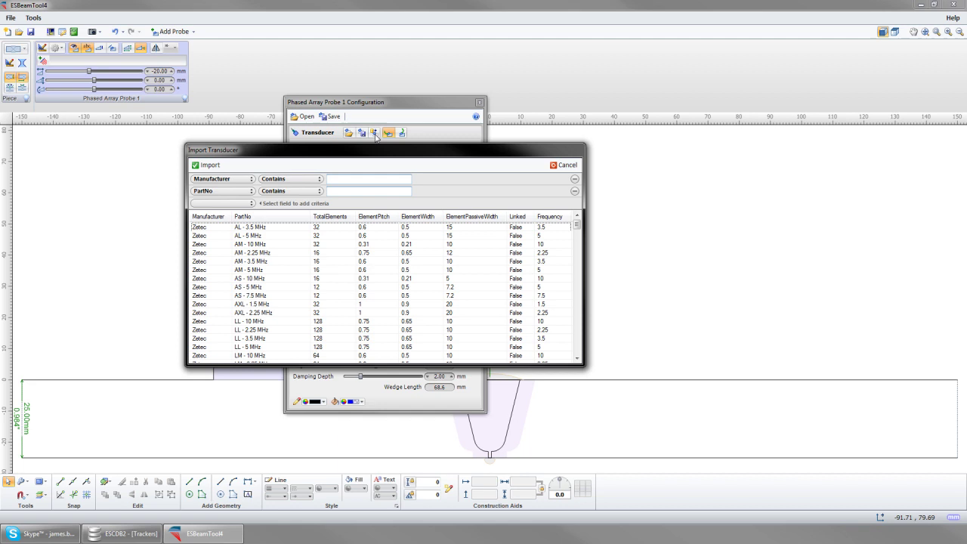
pyautogui.click(252, 179)
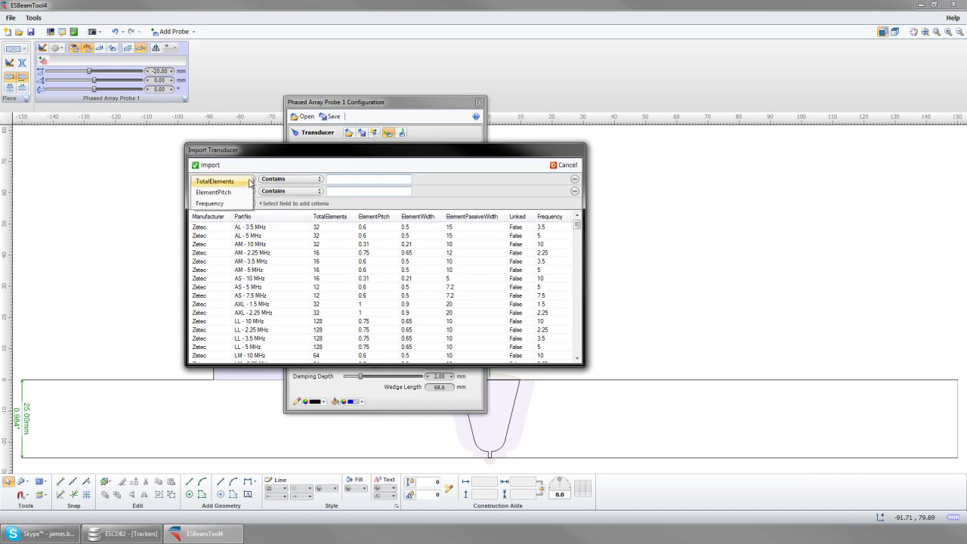
pyautogui.click(248, 181)
pyautogui.click(320, 180)
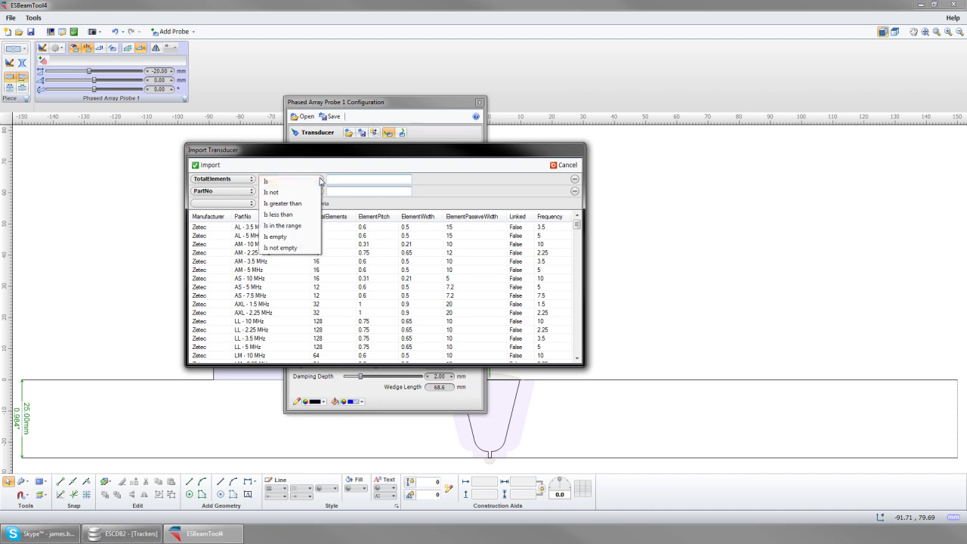
pyautogui.click(274, 182)
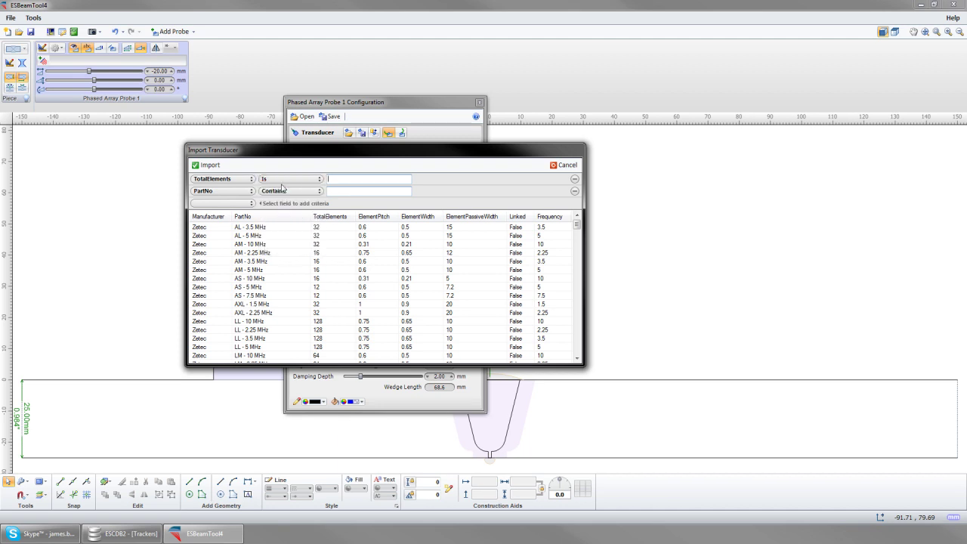
pyautogui.write('16')
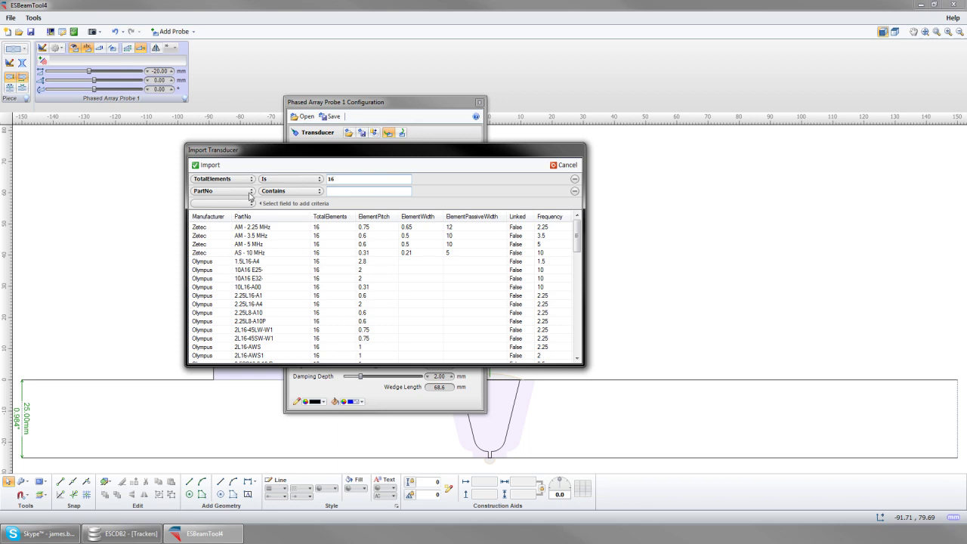
# Step: Add an ElementPitch 0.6 filter and import the 5L16-A10 transducer
pyautogui.click(251, 193)
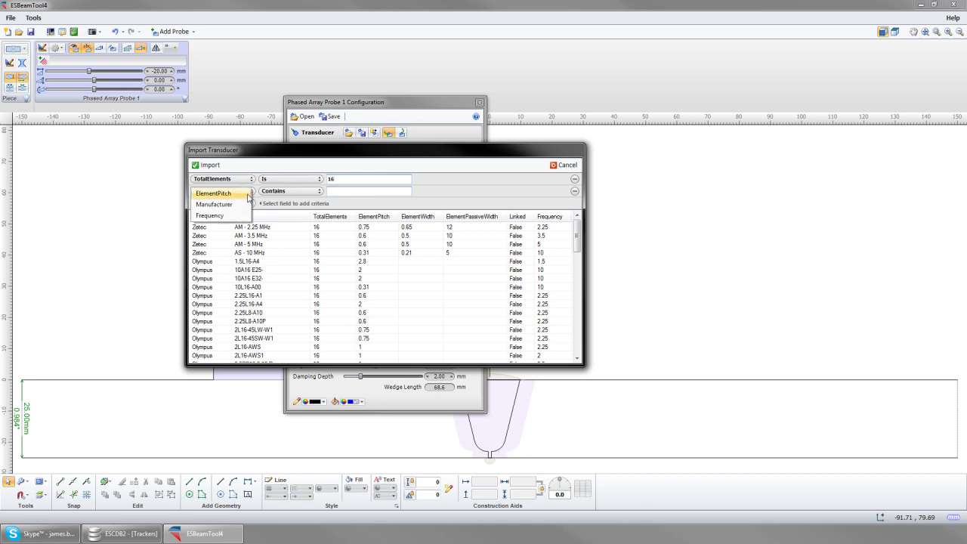
pyautogui.click(248, 194)
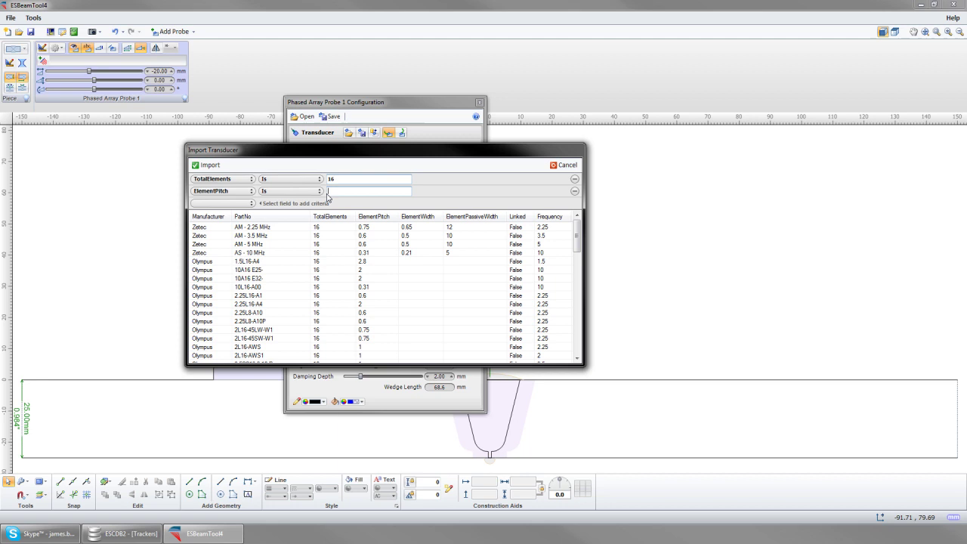
pyautogui.write('0')
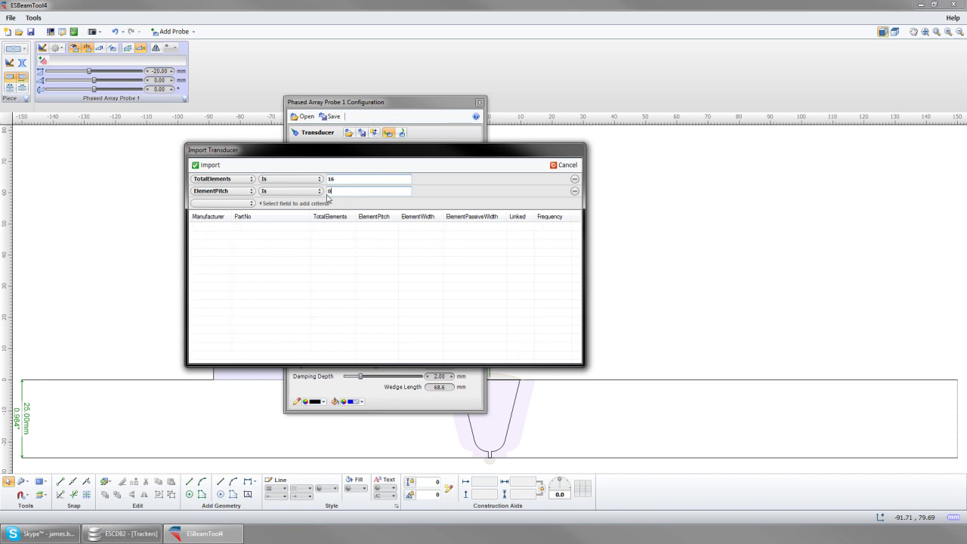
pyautogui.write('.6')
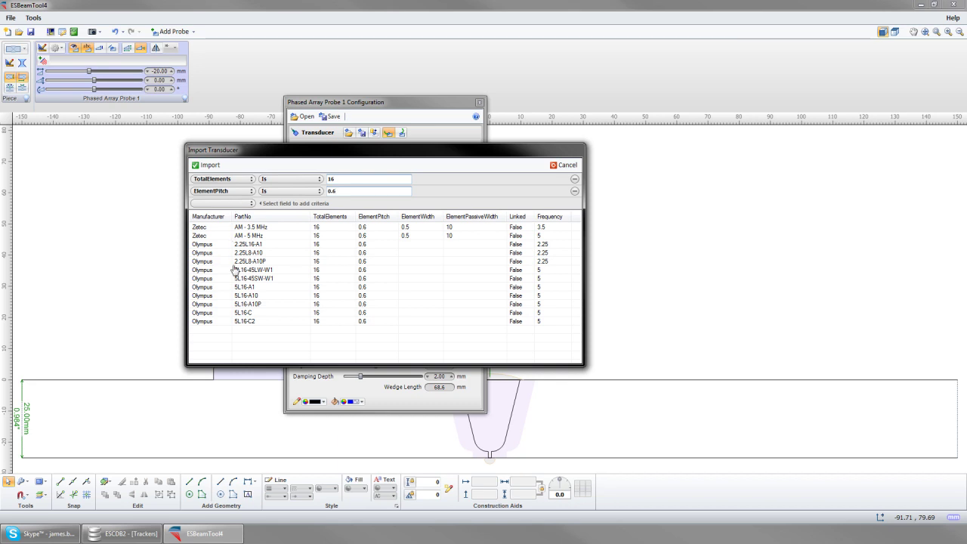
pyautogui.doubleClick(244, 296)
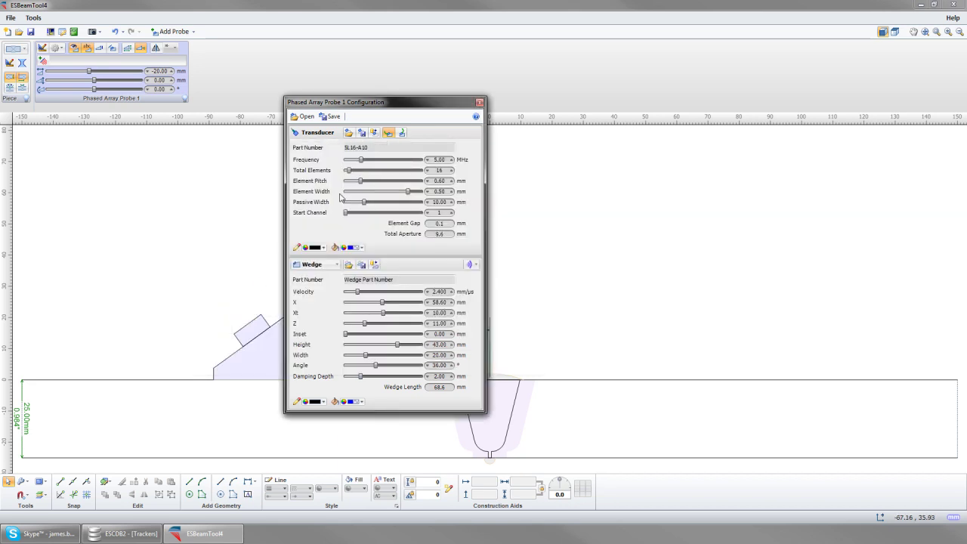
pyautogui.moveTo(381, 109); pyautogui.dragTo(550, 115)
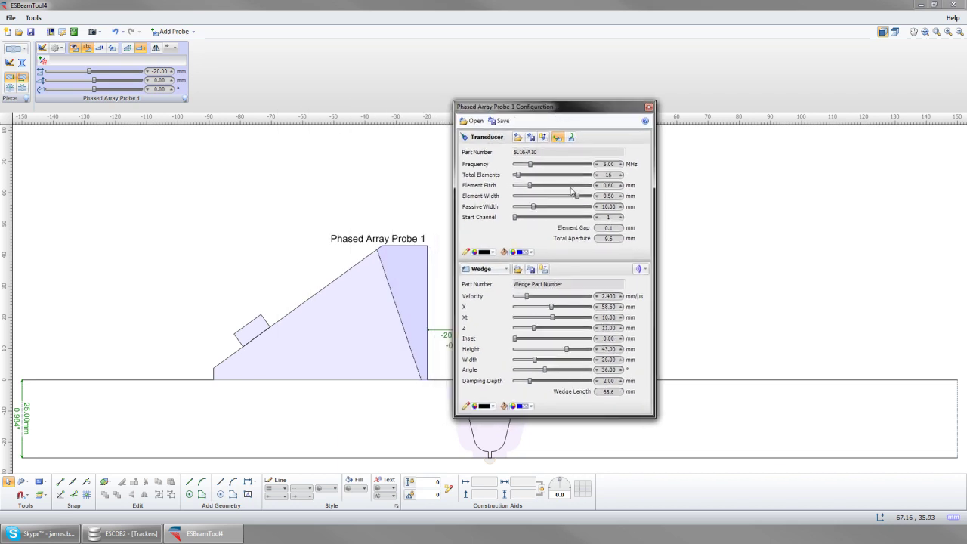
# Step: Filter the wedge catalog by part number 'sa10-n55' and import the SA10-N55S 5L16-A10 wedge
pyautogui.click(545, 270)
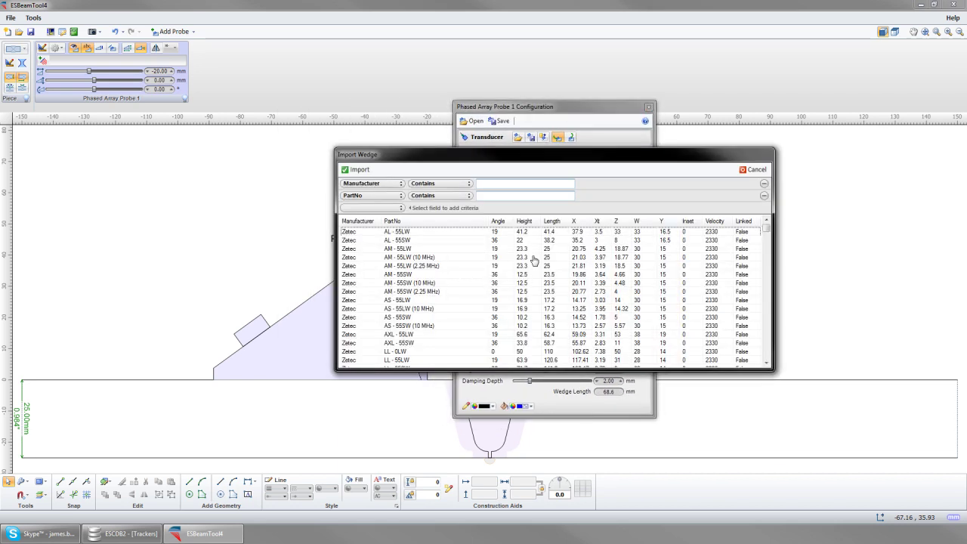
pyautogui.click(495, 198)
pyautogui.write('sa10')
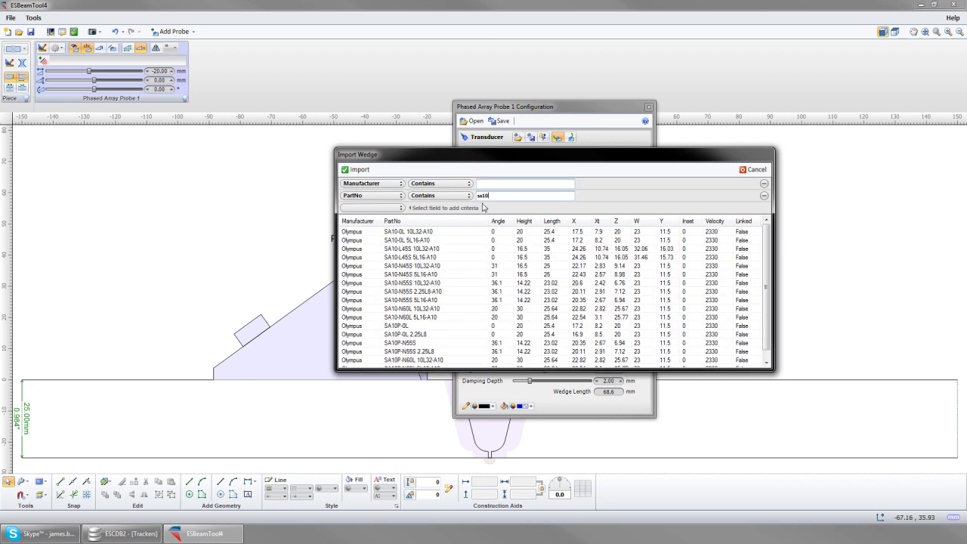
pyautogui.write('-n55')
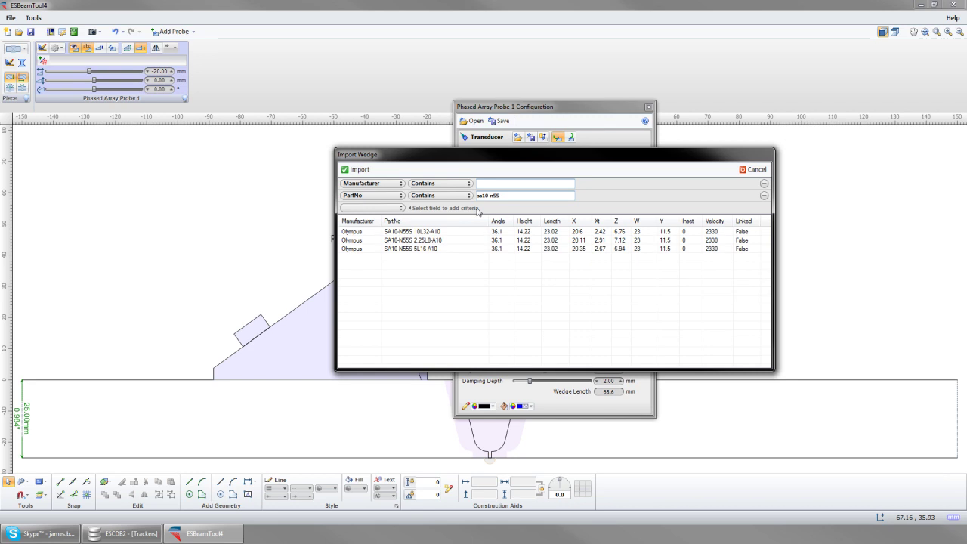
pyautogui.doubleClick(416, 249)
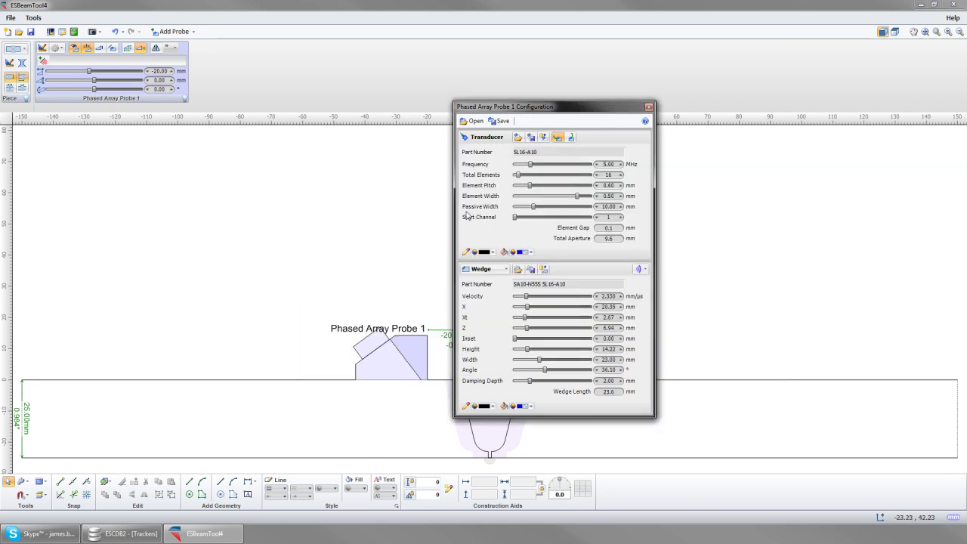
# Step: Close the Phased Array Probe 1 configuration and bring up the Add Beamset type list
pyautogui.click(649, 108)
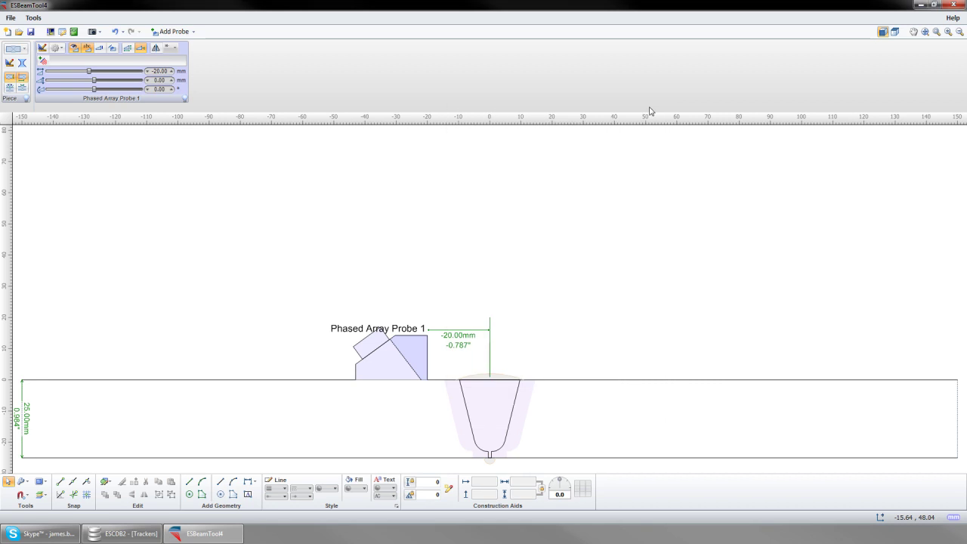
pyautogui.click(44, 62)
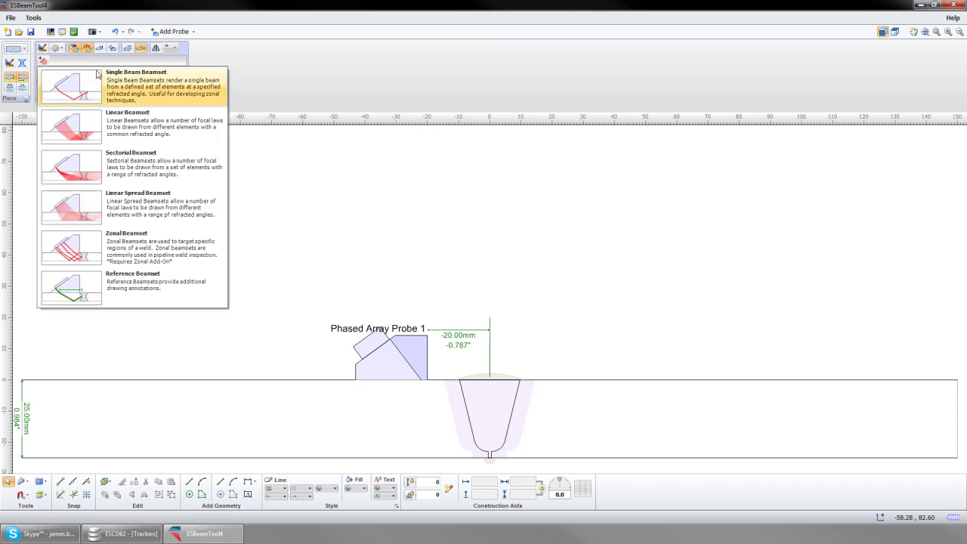
# Step: Add a 45–75° sectorial beamset and change its beam style from Solid Beams to Color List
pyautogui.click(76, 162)
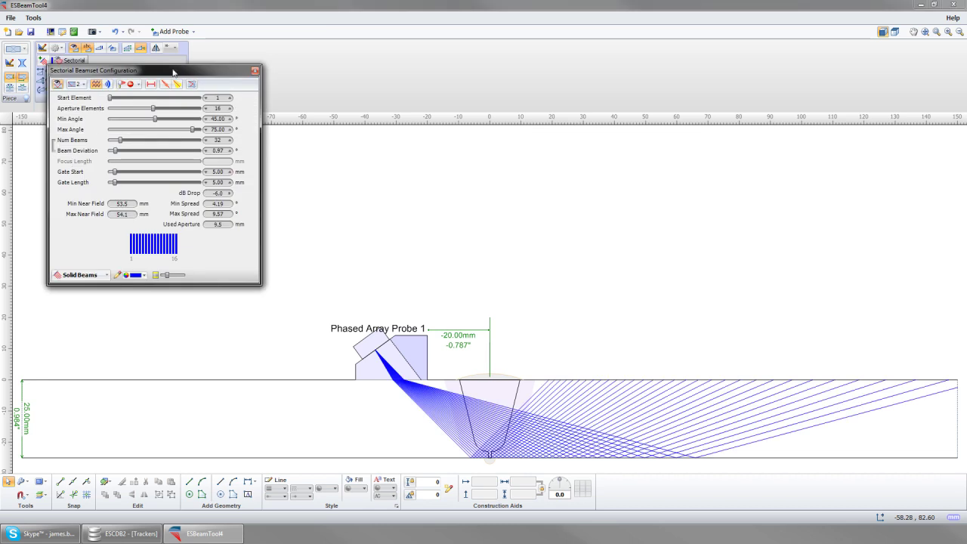
pyautogui.moveTo(173, 71); pyautogui.dragTo(175, 127)
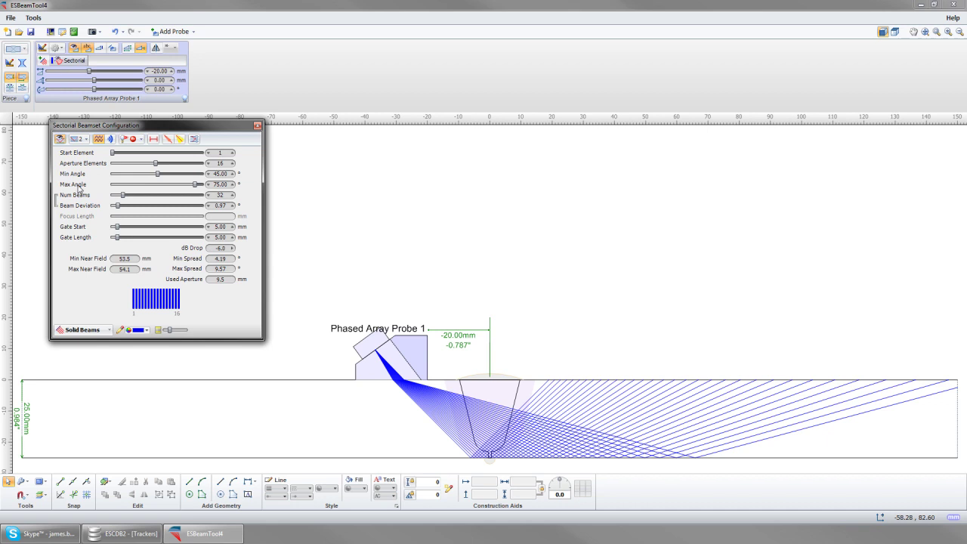
pyautogui.click(113, 330)
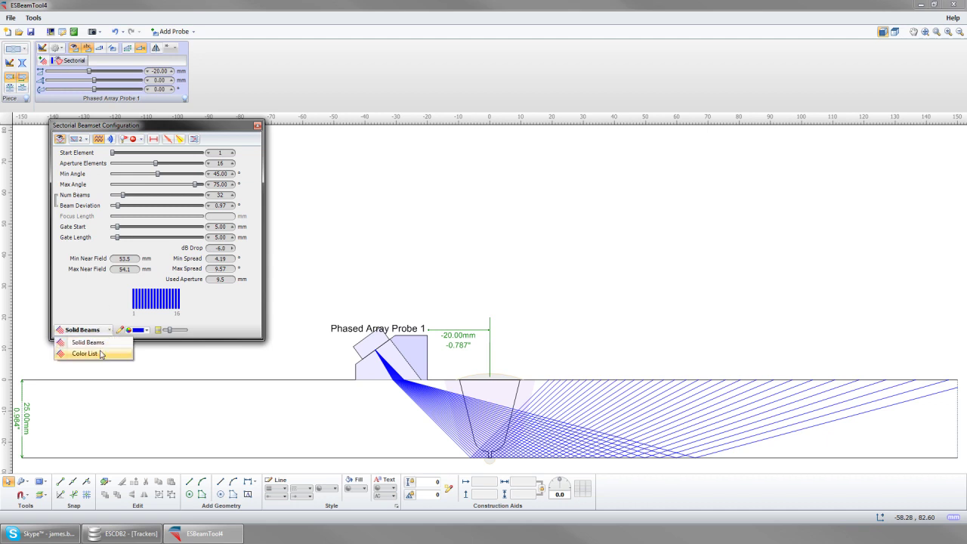
pyautogui.click(85, 354)
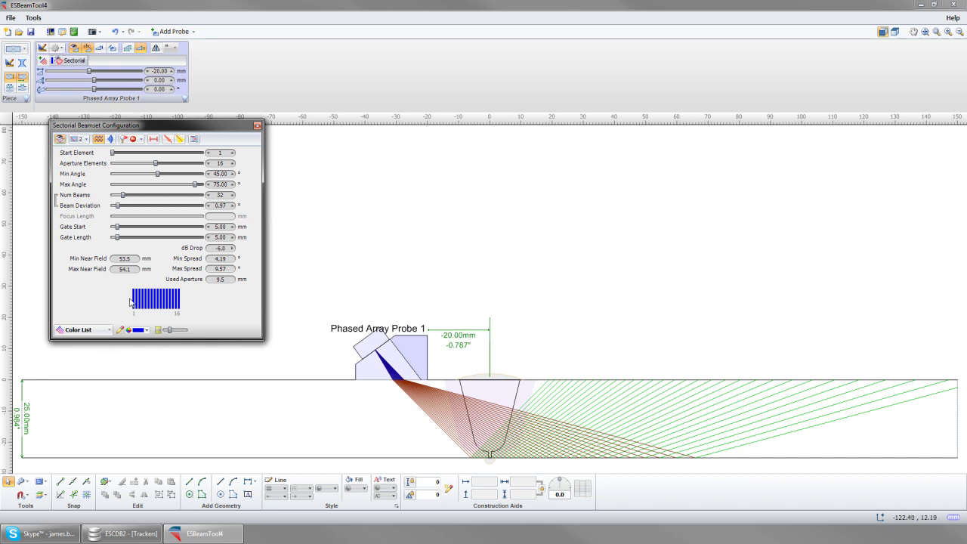
pyautogui.click(258, 126)
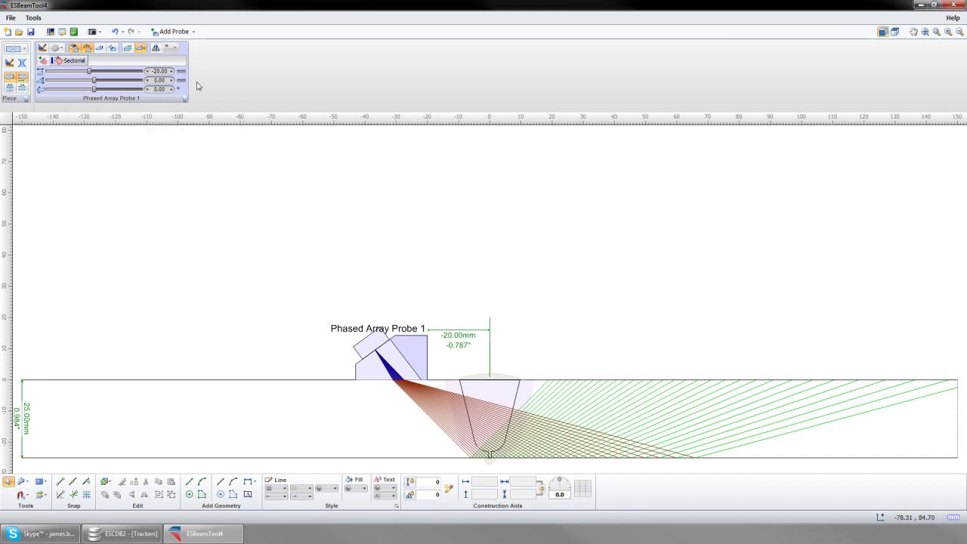
pyautogui.click(34, 18)
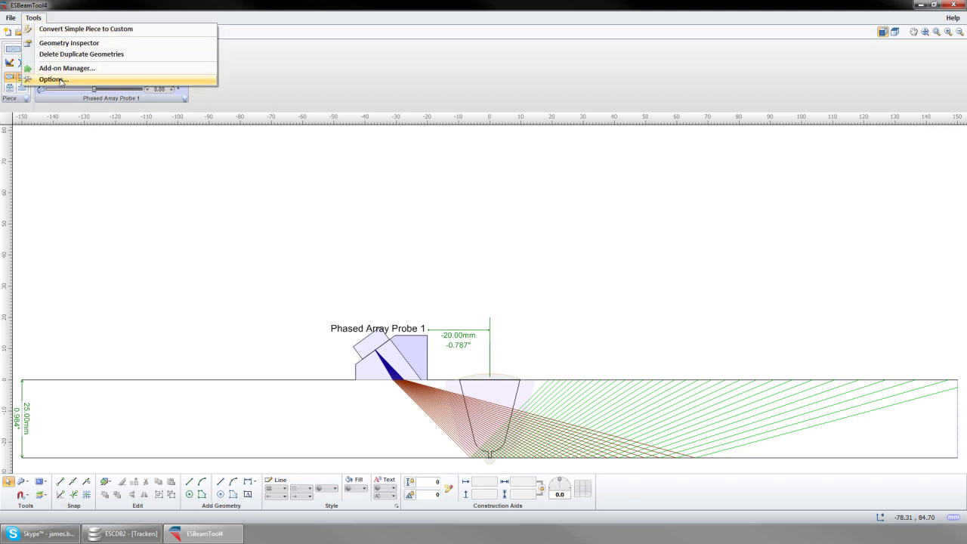
pyautogui.click(53, 79)
pyautogui.click(453, 218)
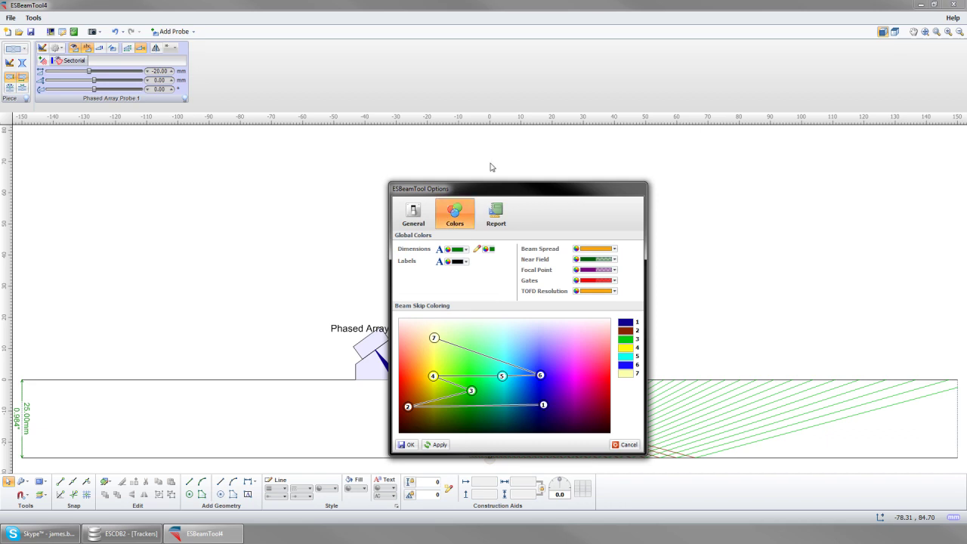
pyautogui.click(626, 445)
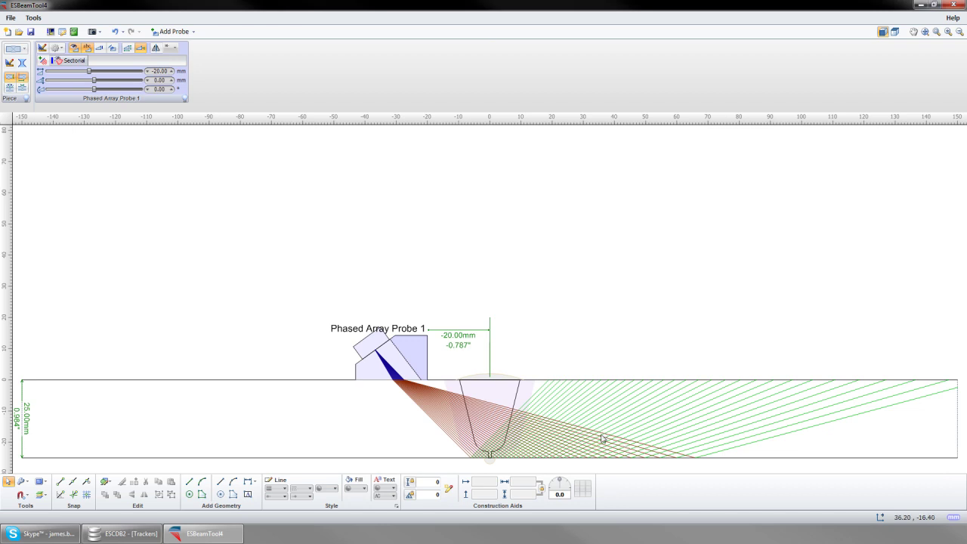